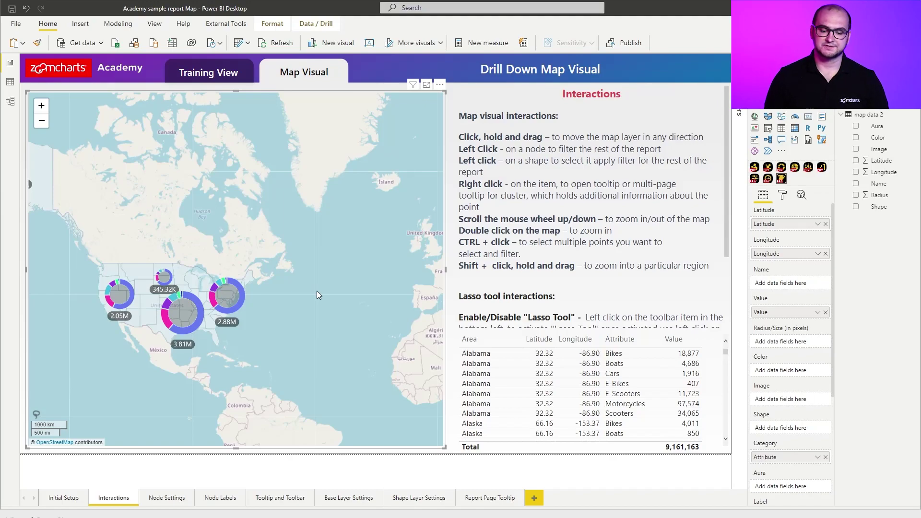
- Filter to the 2.88M eastern node, try and clear a Motorcycles filter, then filter to Wisconsin
click(226, 301)
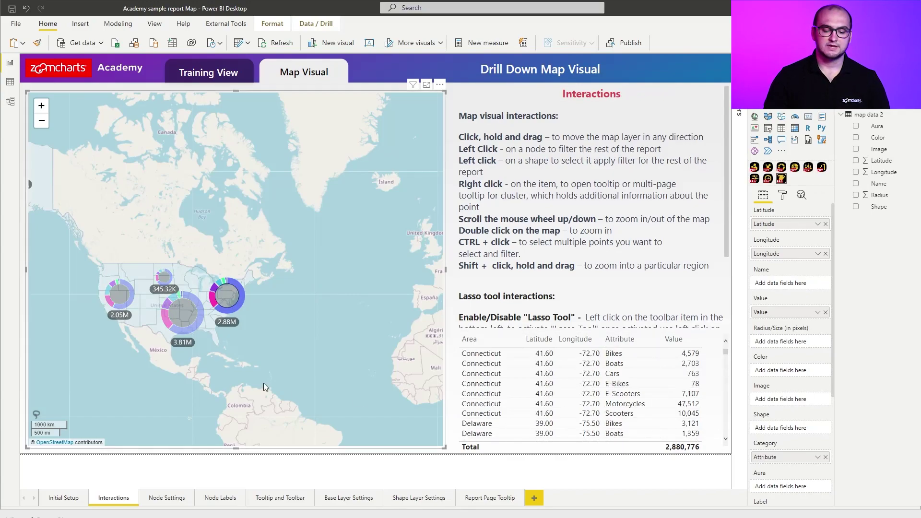
click(243, 301)
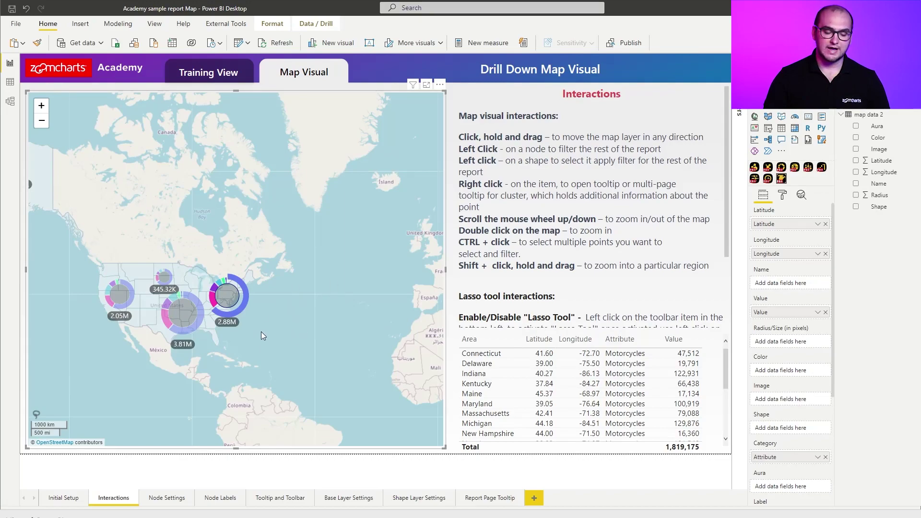
click(288, 315)
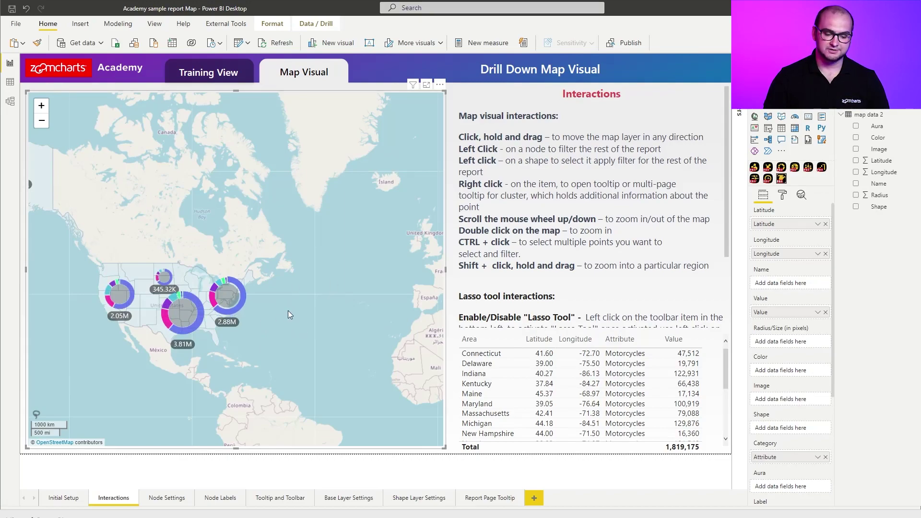
click(195, 280)
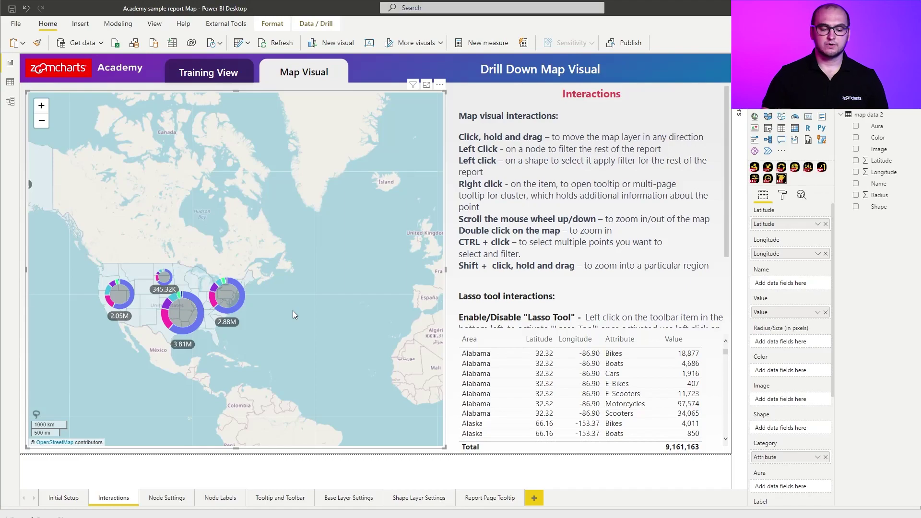
- Page through the eastern cluster's multi-page tooltip from state to state up to Indiana, then close it
right_click(225, 298)
click(225, 298)
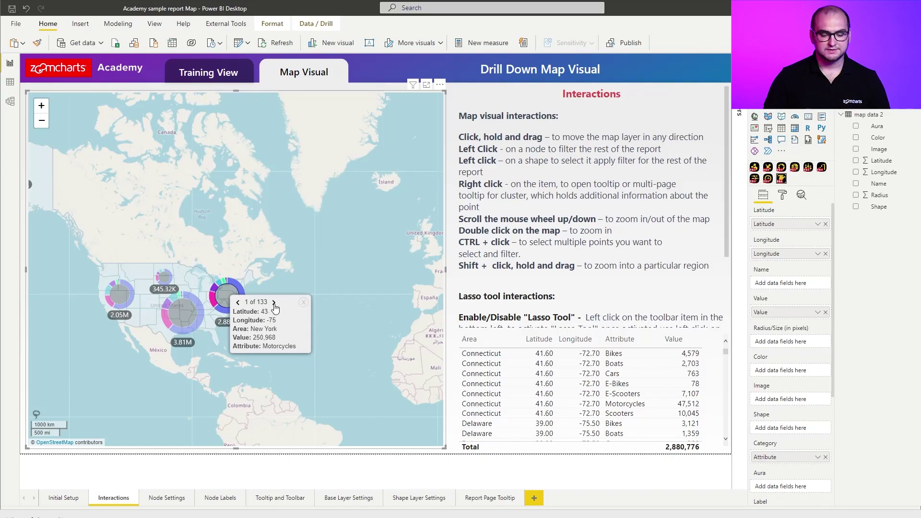
click(274, 303)
click(274, 303)
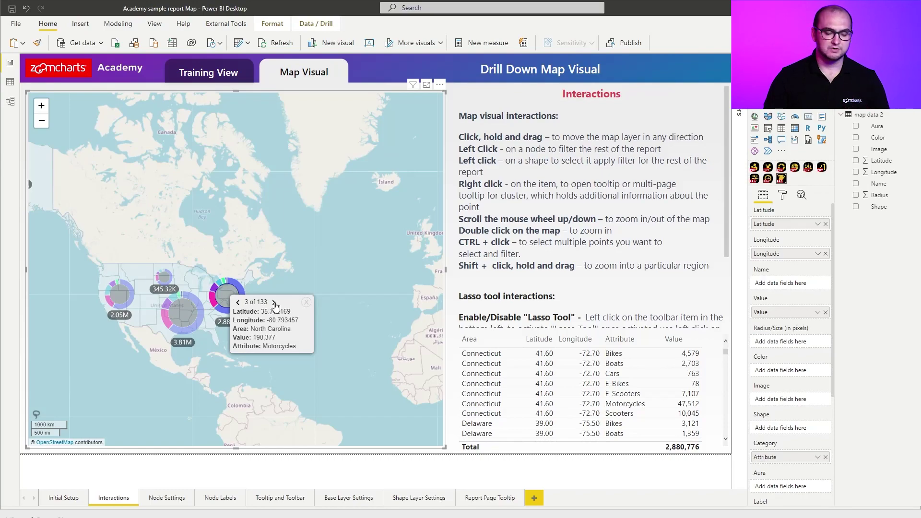
click(274, 304)
click(274, 303)
click(273, 303)
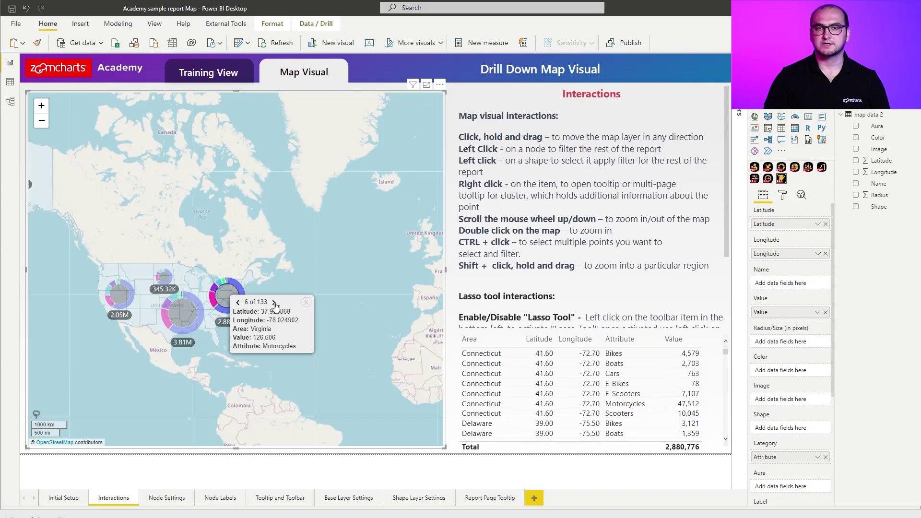
click(274, 304)
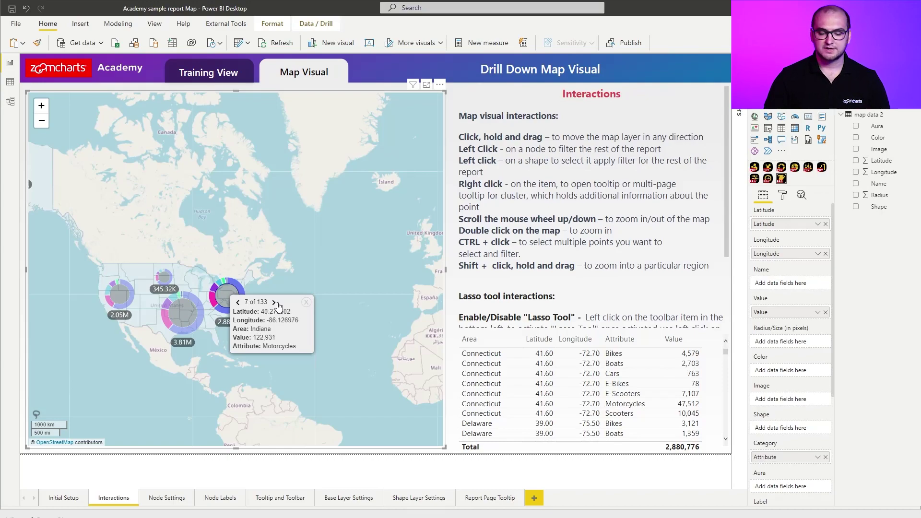
click(307, 303)
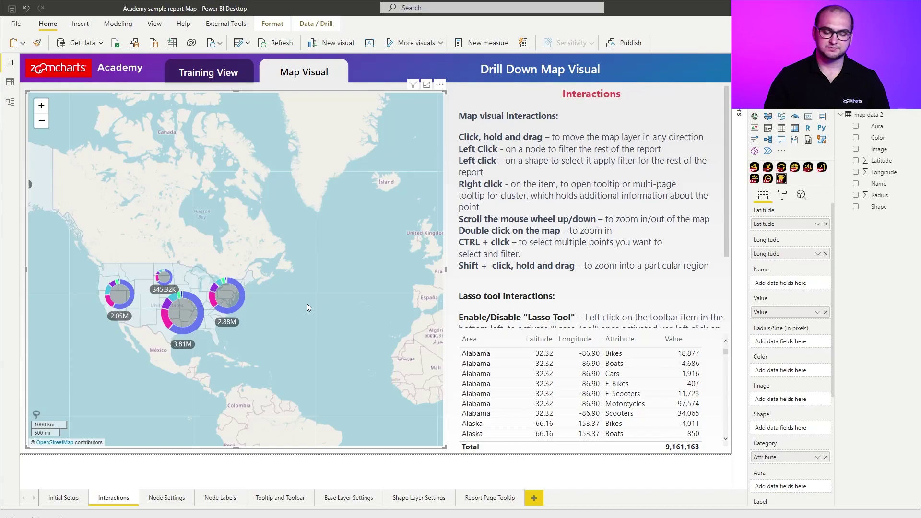
- Zoom by scrolling and with the + and − buttons, then box-zoom around the New York node
scroll(307, 303, down, 1)
scroll(302, 288, up, 1)
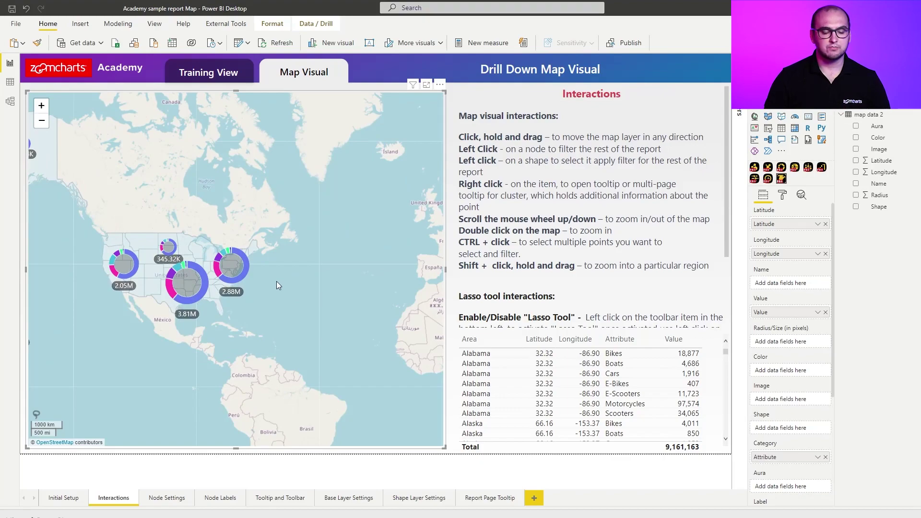
scroll(276, 281, up, 1)
scroll(270, 284, down, 1)
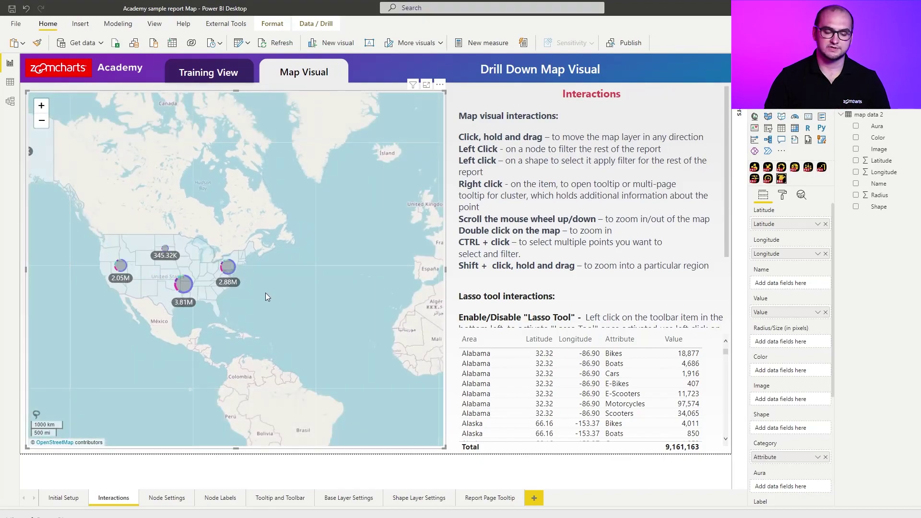
click(41, 105)
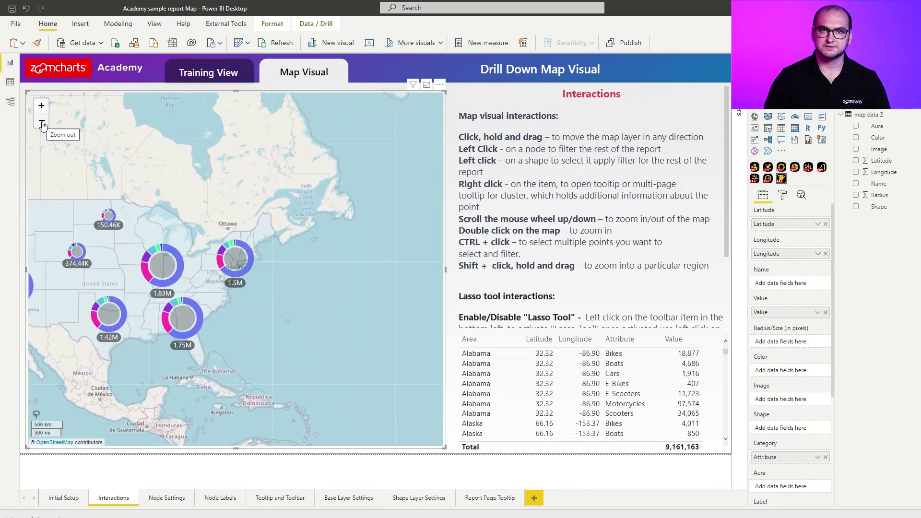
click(42, 122)
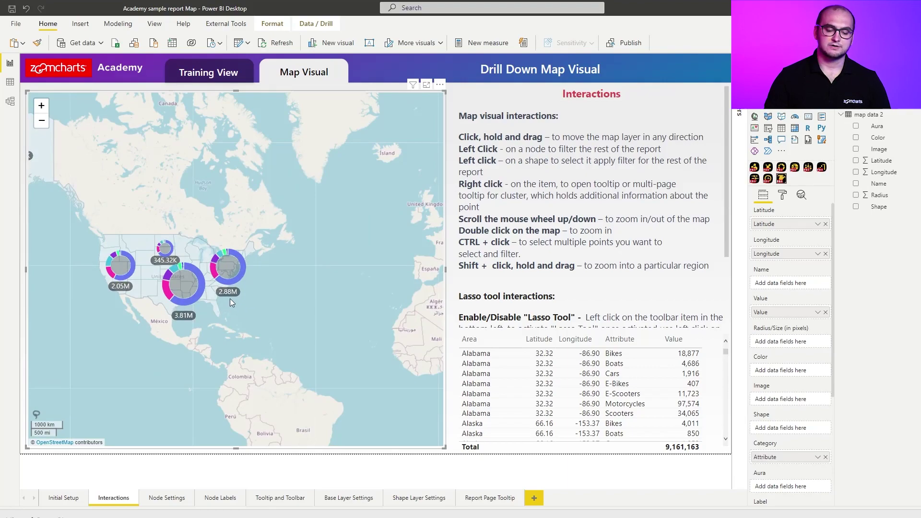
scroll(229, 298, up, 1)
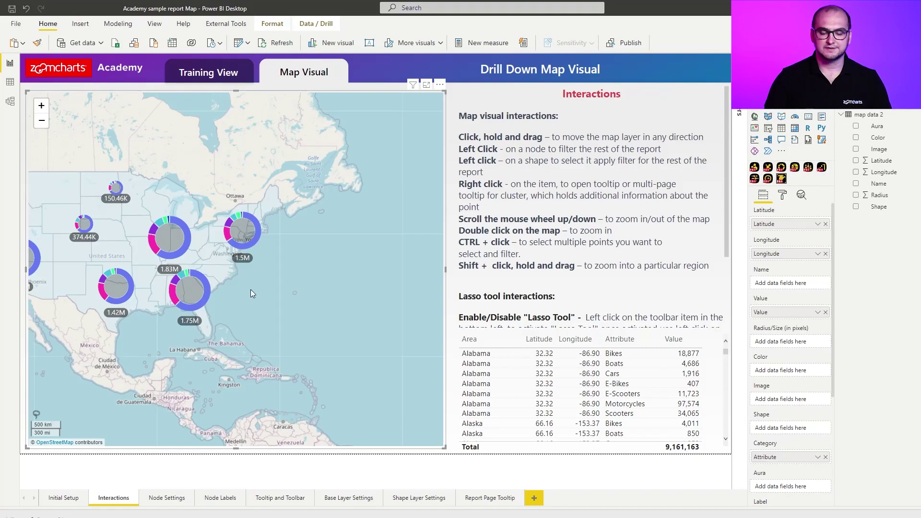
drag(196, 177, 303, 293)
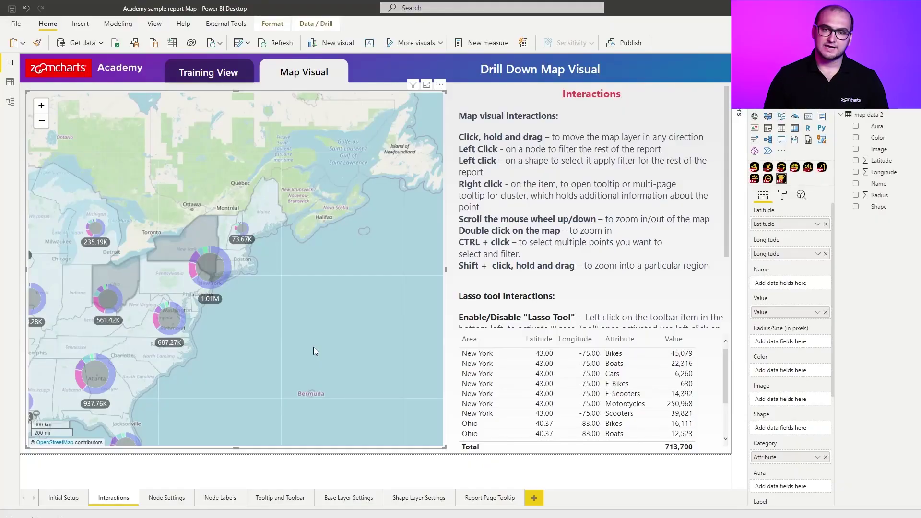
- Clear the New York selection and place lasso corners around the northwestern 442.08K node
click(312, 344)
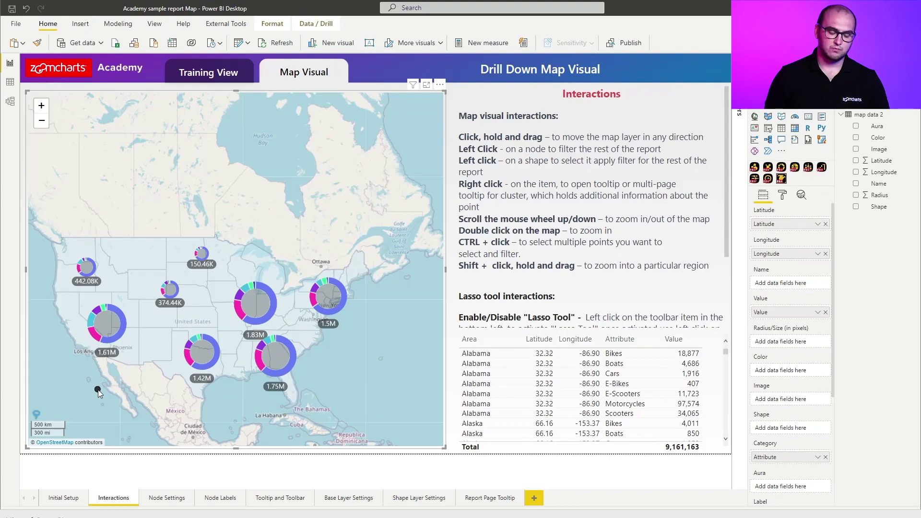
click(51, 289)
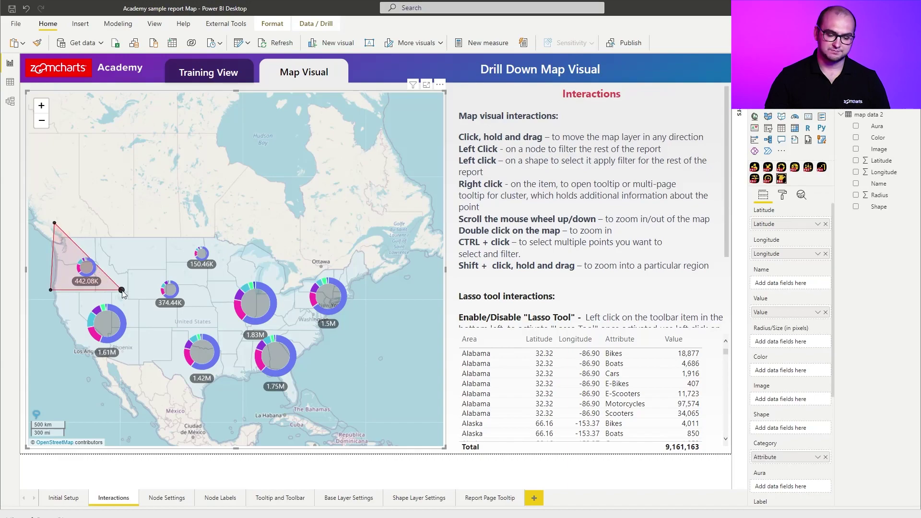
click(121, 289)
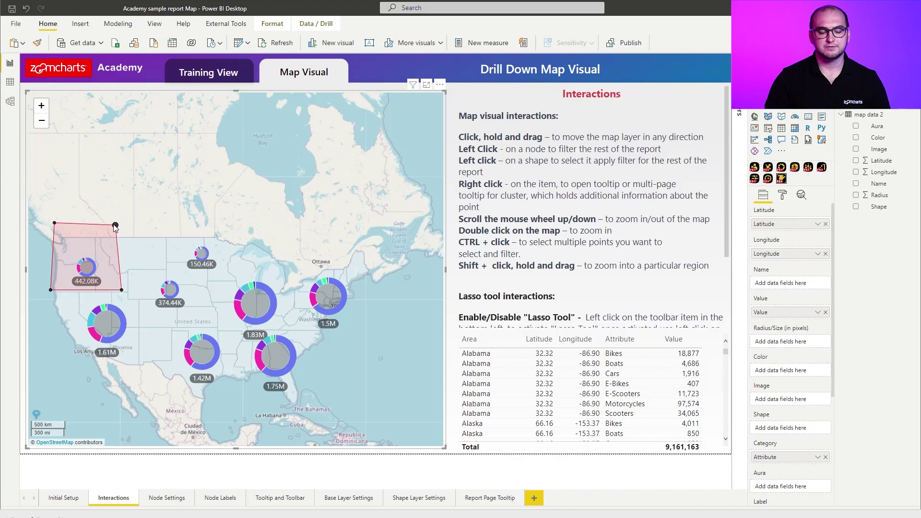
click(110, 221)
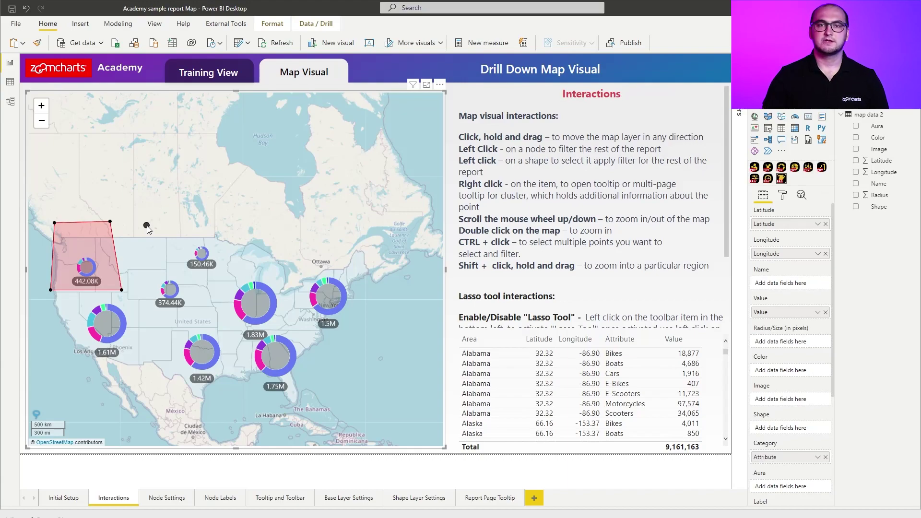
- Close the lasso, pull its right edge into a fifth corner, and move it onto the 374.44K node
click(116, 254)
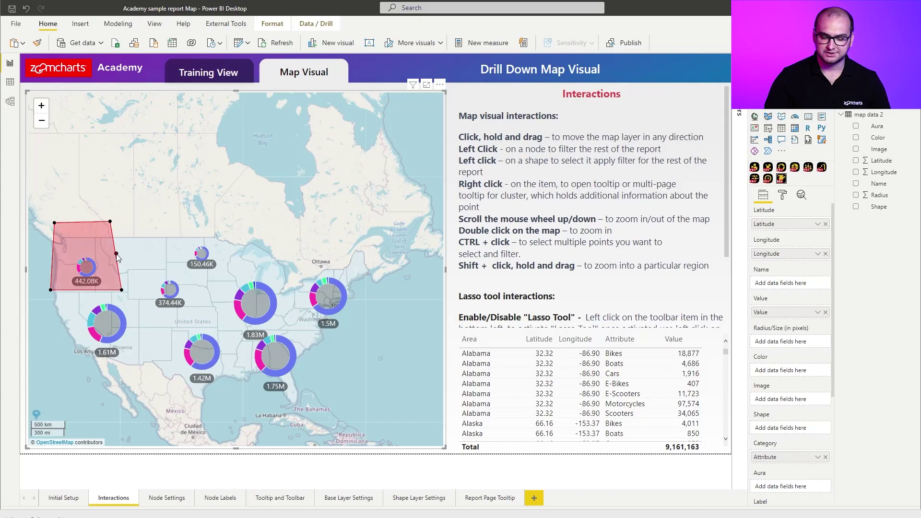
drag(116, 253, 143, 246)
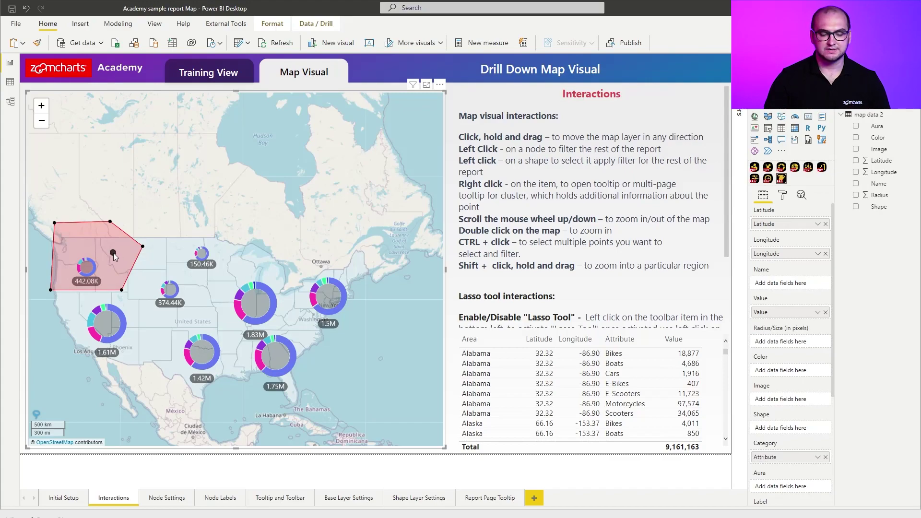
mouse_move(105, 252)
mouse_down()
mouse_move(120, 240)
mouse_move(102, 183)
mouse_move(181, 301)
mouse_move(180, 290)
mouse_up()
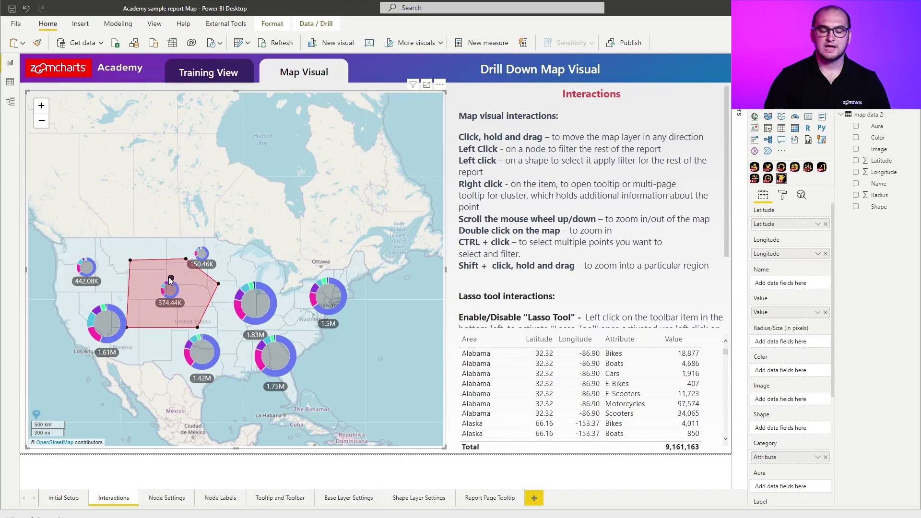
- Save the shape's details unchanged (#ff0000, fill opacity 10) and nudge it slightly up and left
click(145, 279)
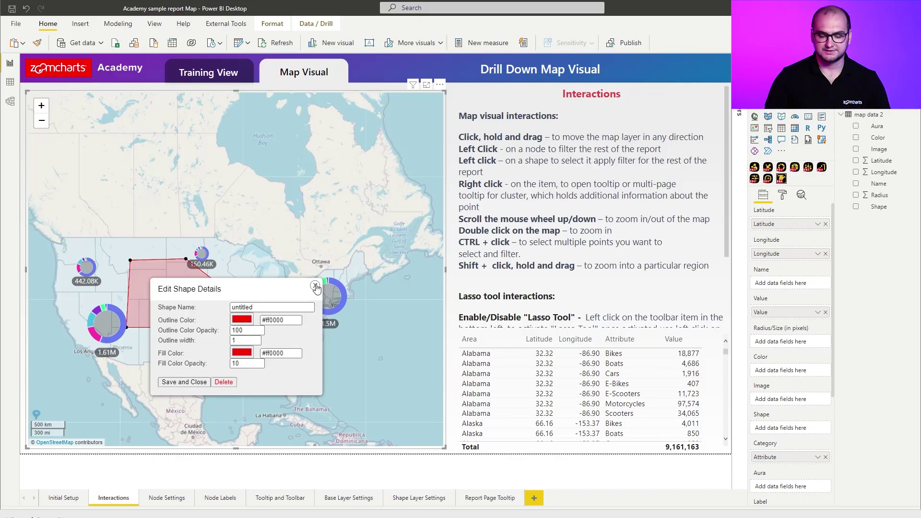
click(203, 383)
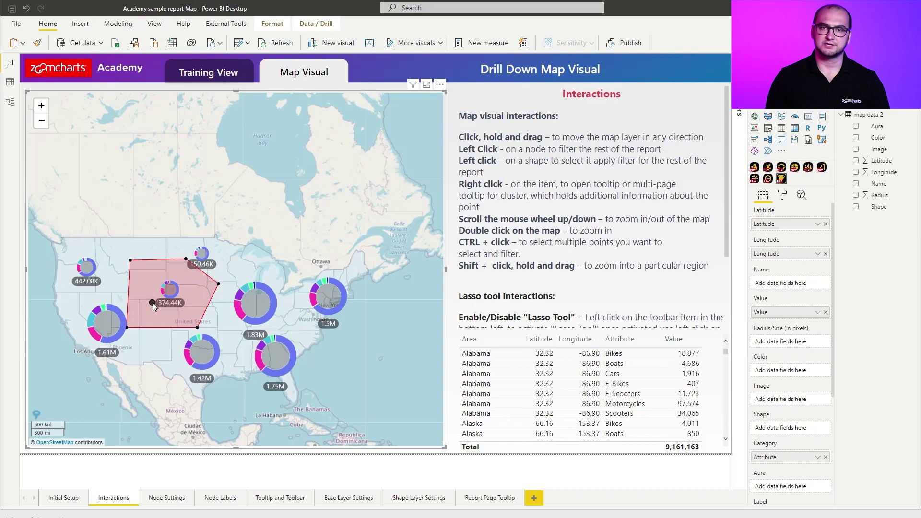
mouse_move(149, 279)
mouse_down()
mouse_move(154, 272)
mouse_move(147, 278)
mouse_up()
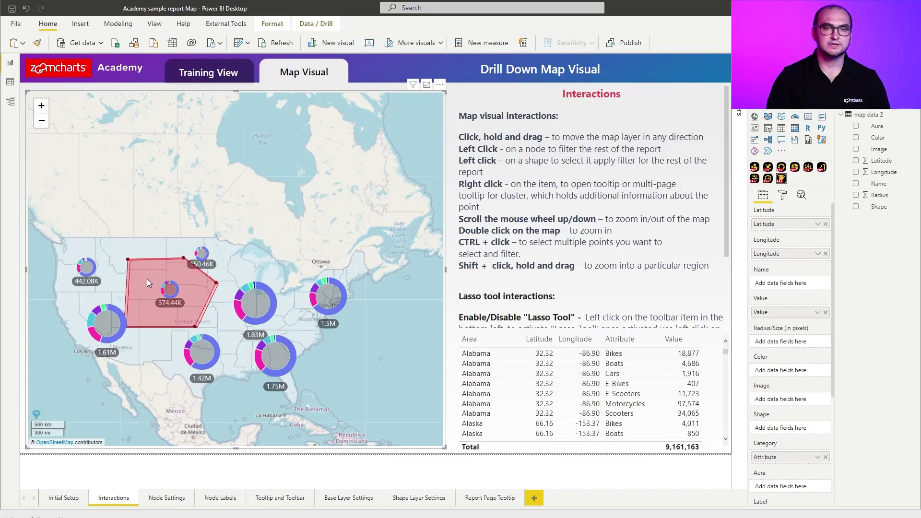
- Delete the old shape, lasso the southwestern 1.61M node, and filter the table to that area
key(Delete)
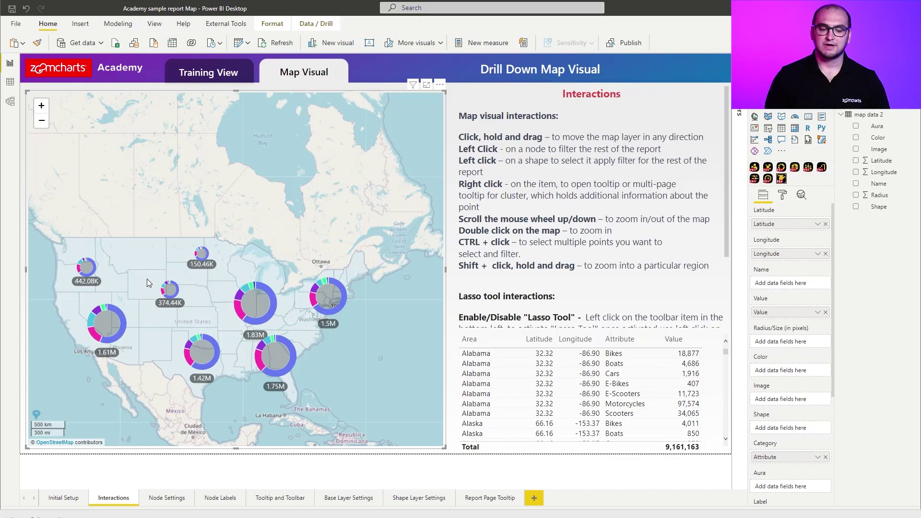
click(147, 279)
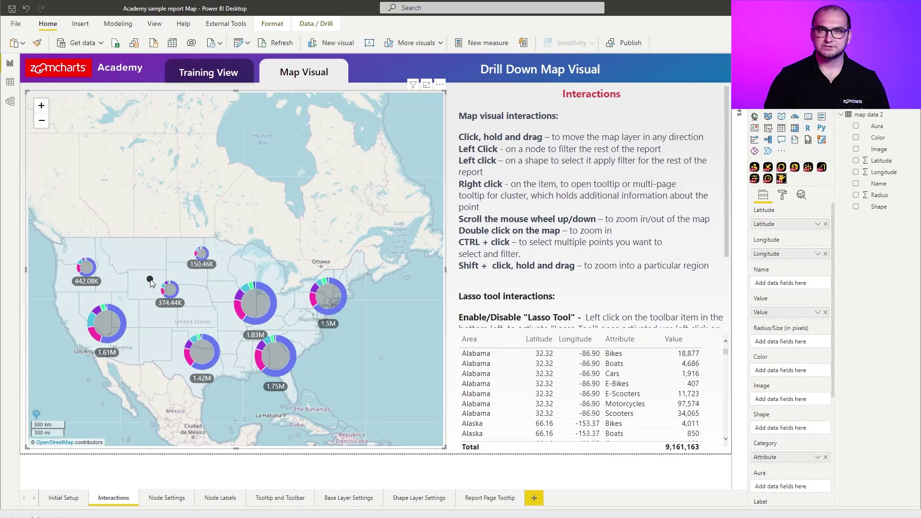
click(64, 349)
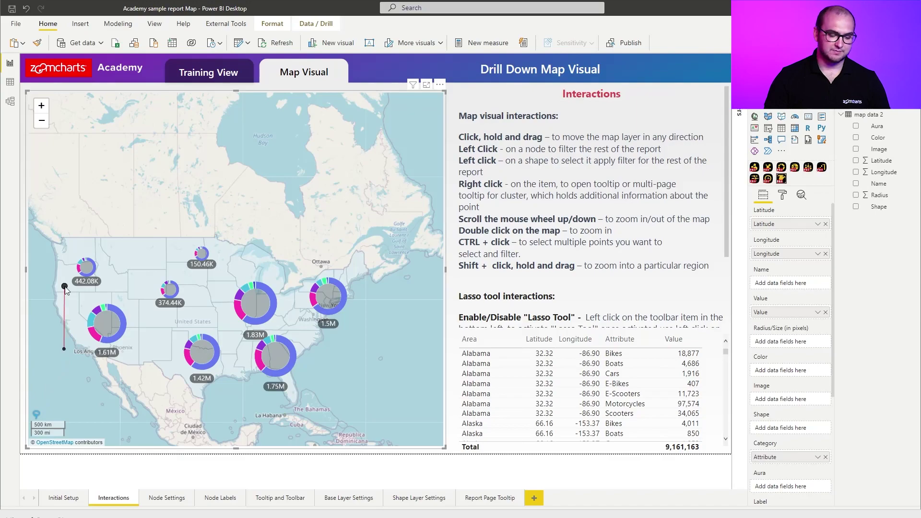
click(75, 291)
click(133, 303)
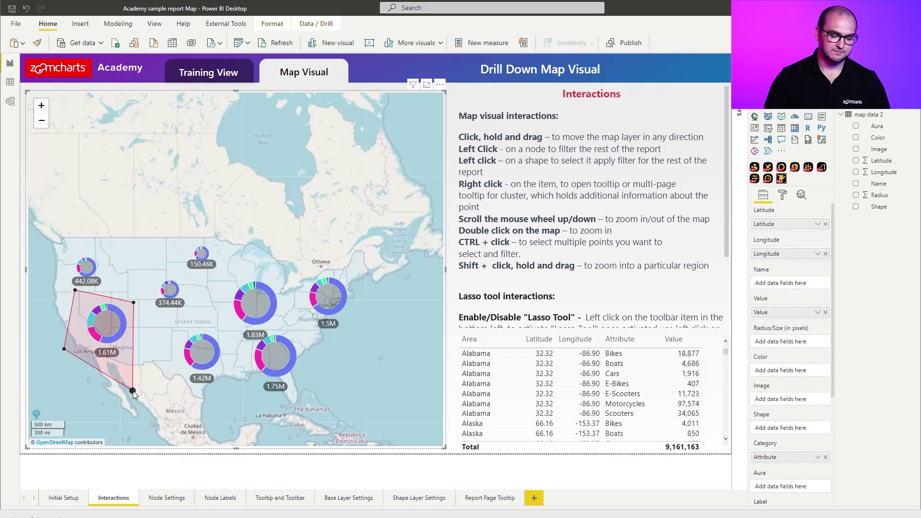
double_click(132, 391)
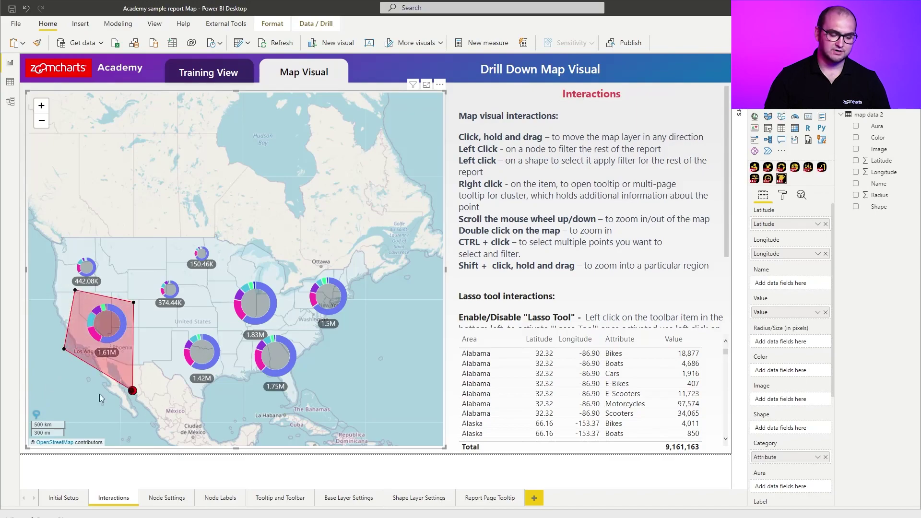
click(115, 370)
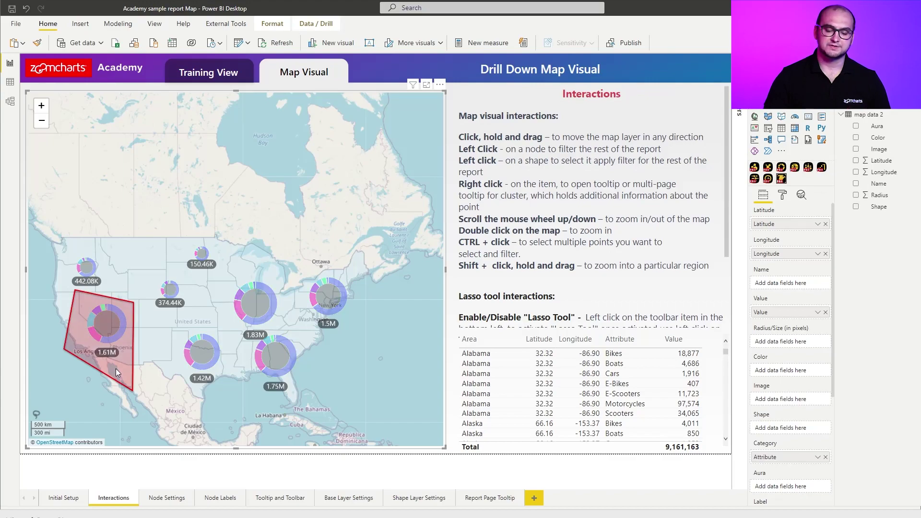